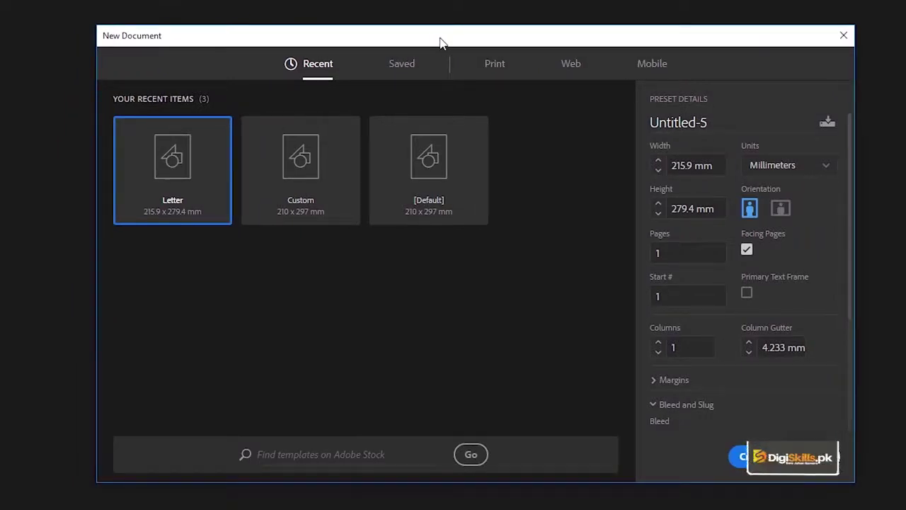
Look through the Print, Web and Mobile categories of blank document presets, returning to the Print presets
click(495, 64)
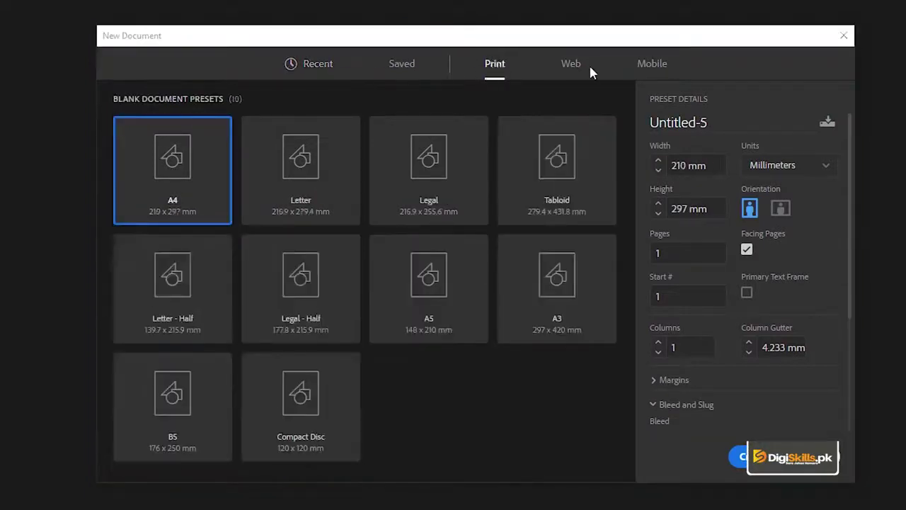
click(574, 67)
click(651, 66)
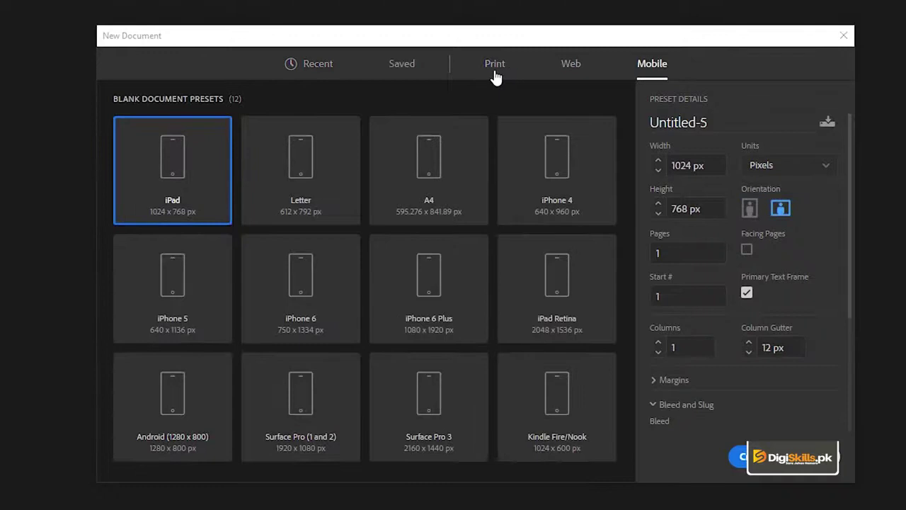
click(496, 67)
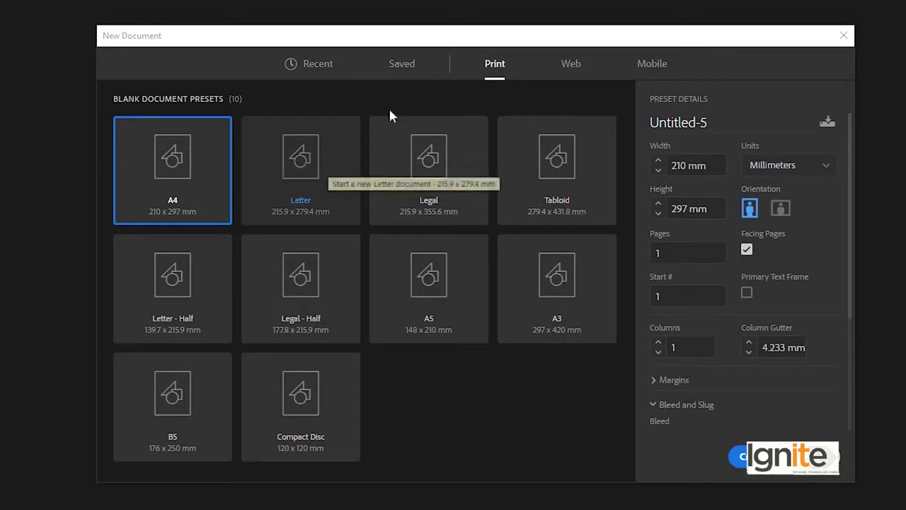
Compare the Letter, Legal and A4 print presets, and revisit the Web and Mobile presets before returning to Print
click(320, 179)
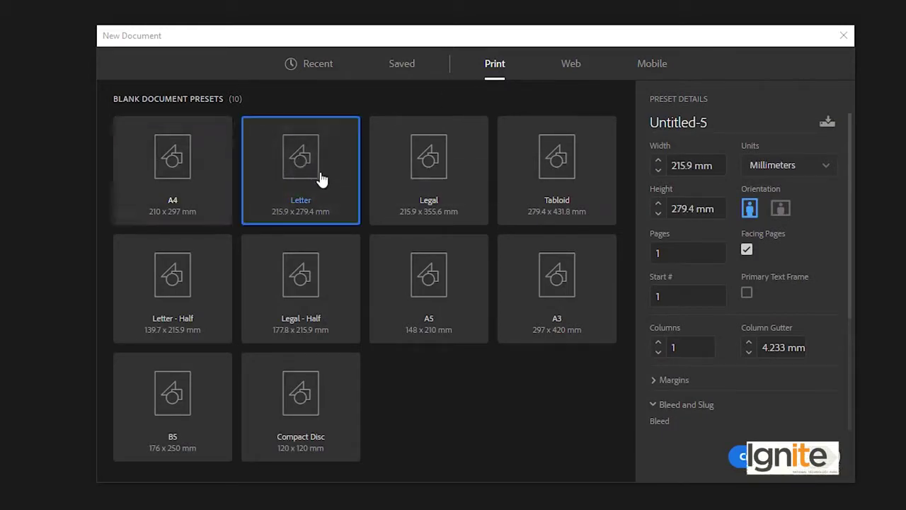
click(412, 178)
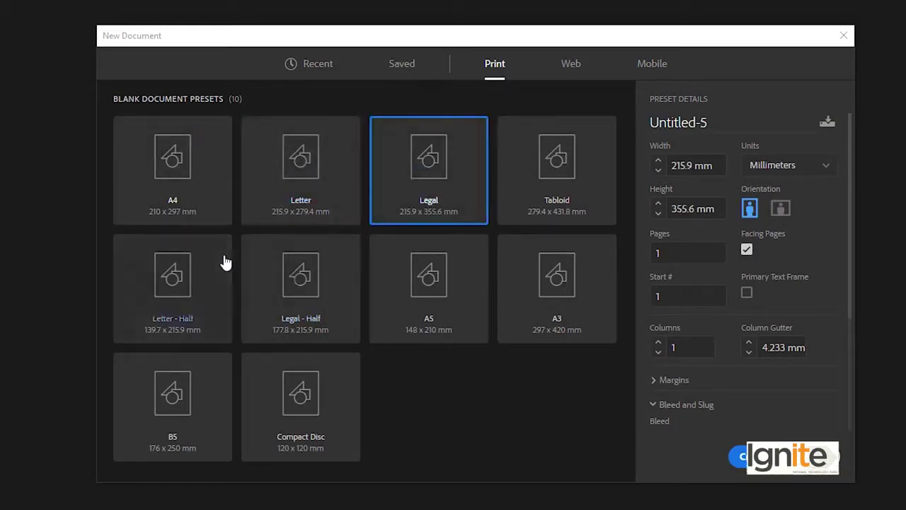
click(201, 174)
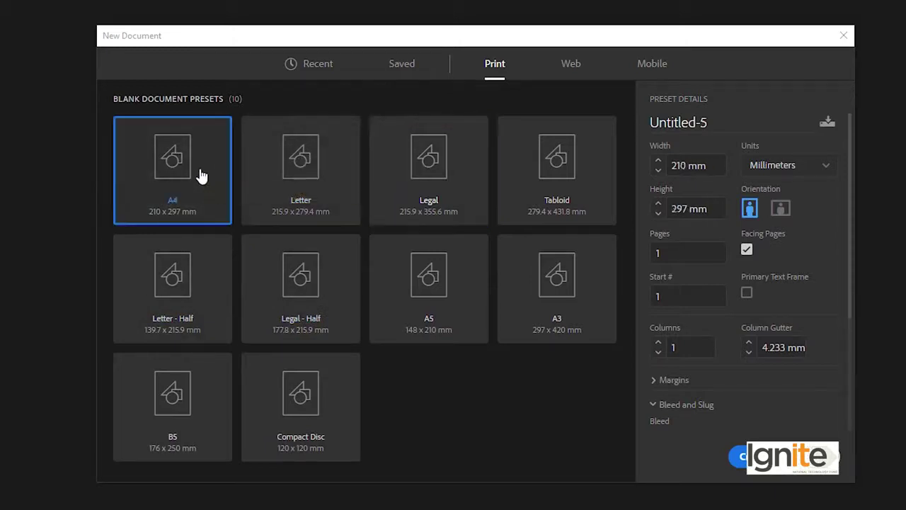
click(572, 67)
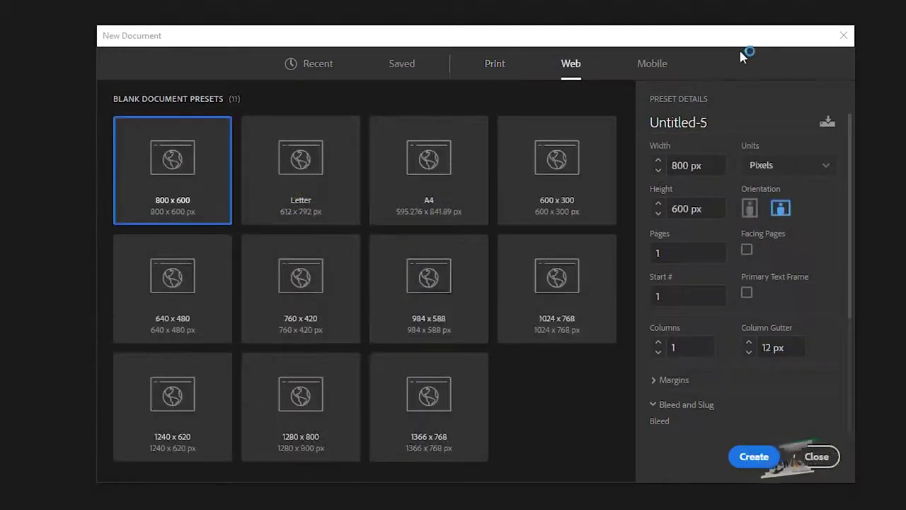
click(647, 71)
click(490, 71)
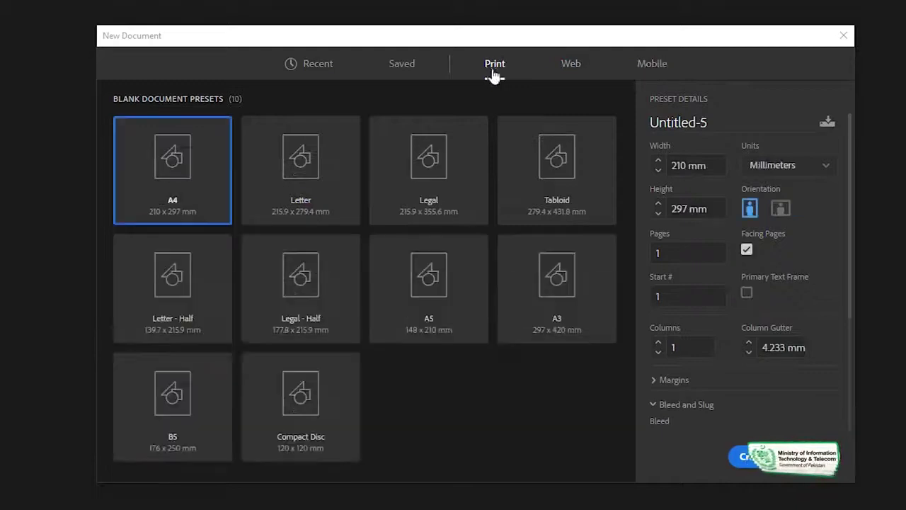
drag(486, 38, 471, 35)
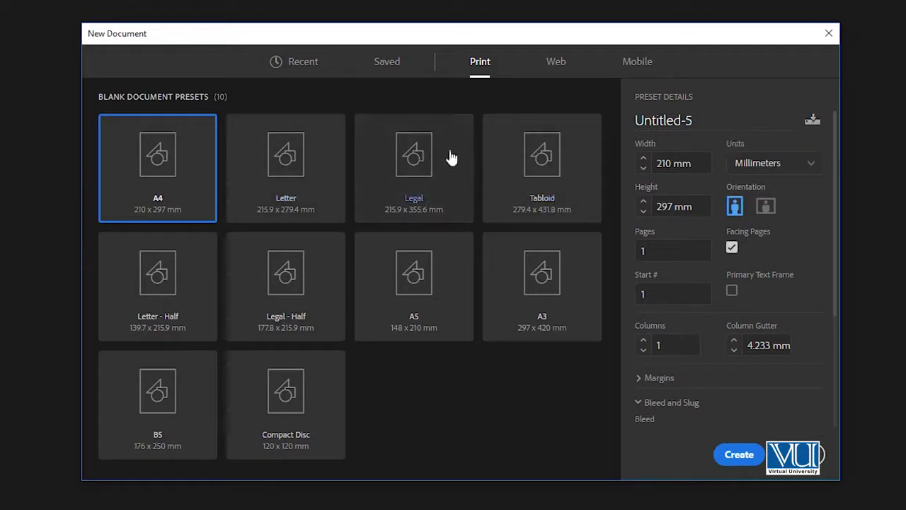
Save the A4 settings as a document preset named "My new Preset" and delete it from the saved presets
click(812, 125)
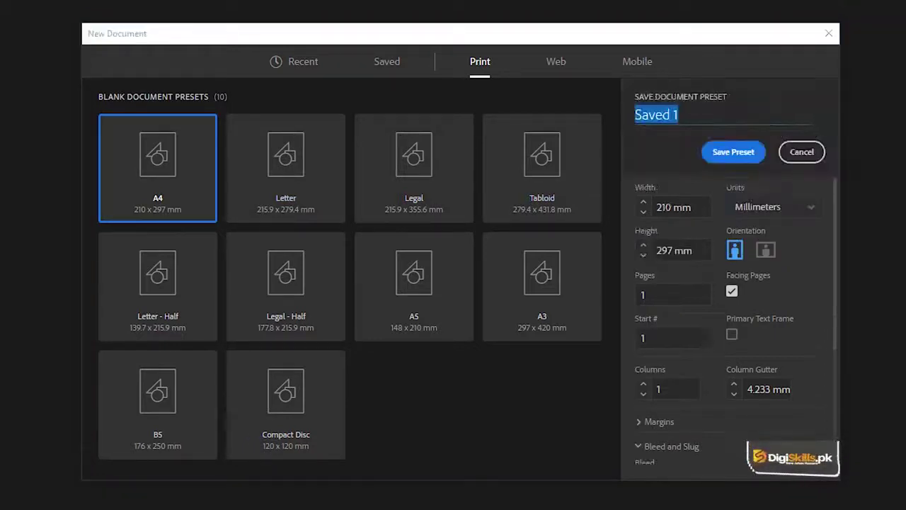
text(My new Preset)
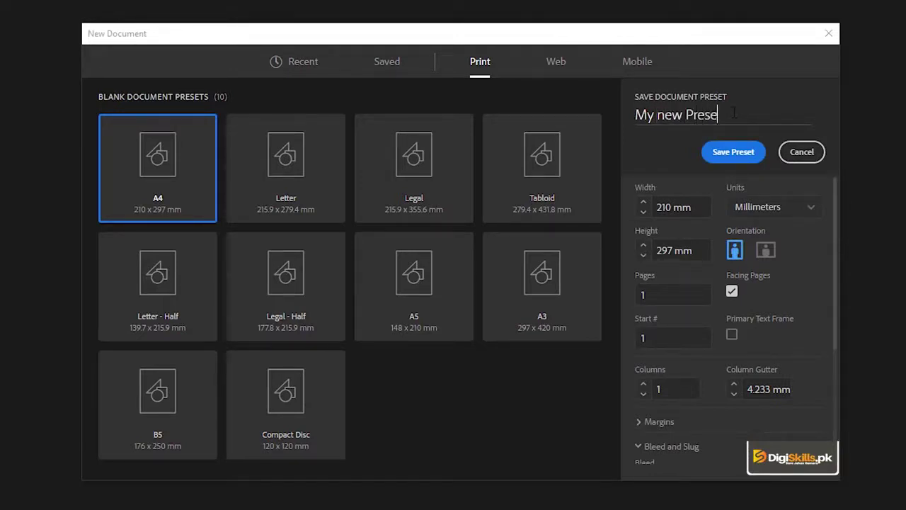
click(736, 155)
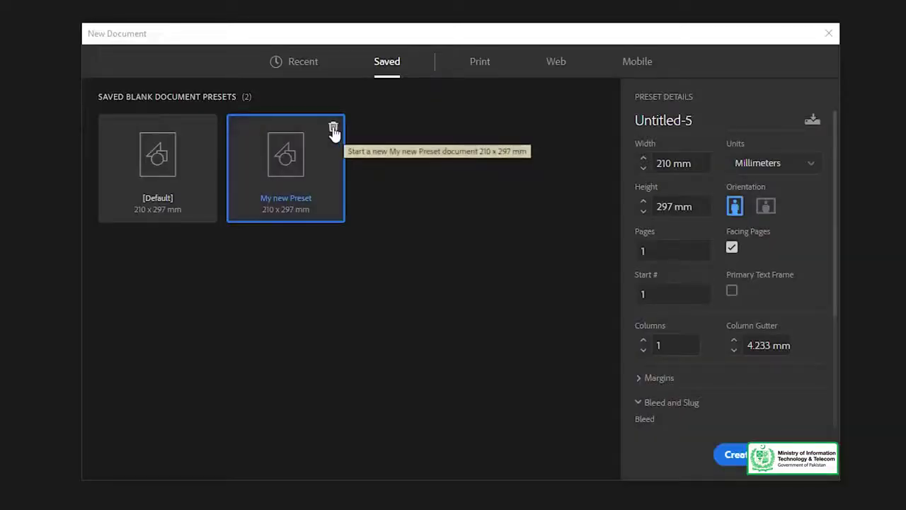
click(333, 128)
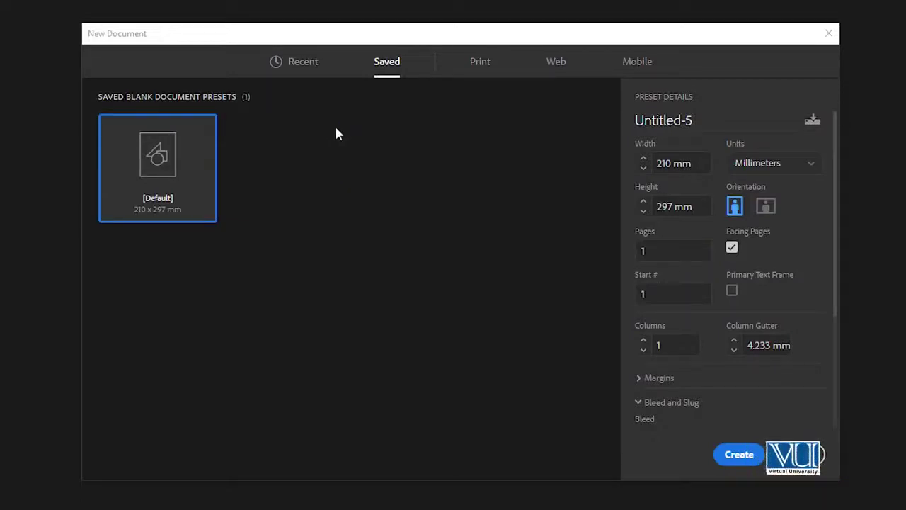
click(674, 121)
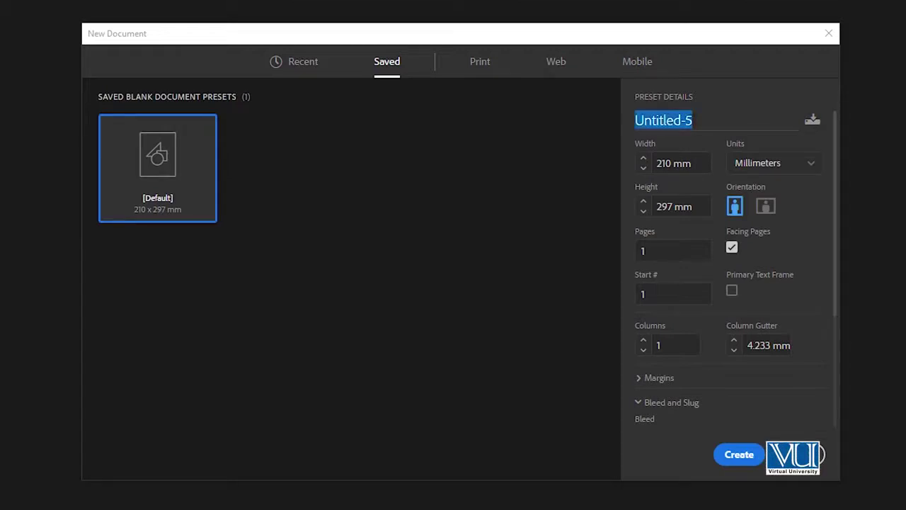
click(693, 121)
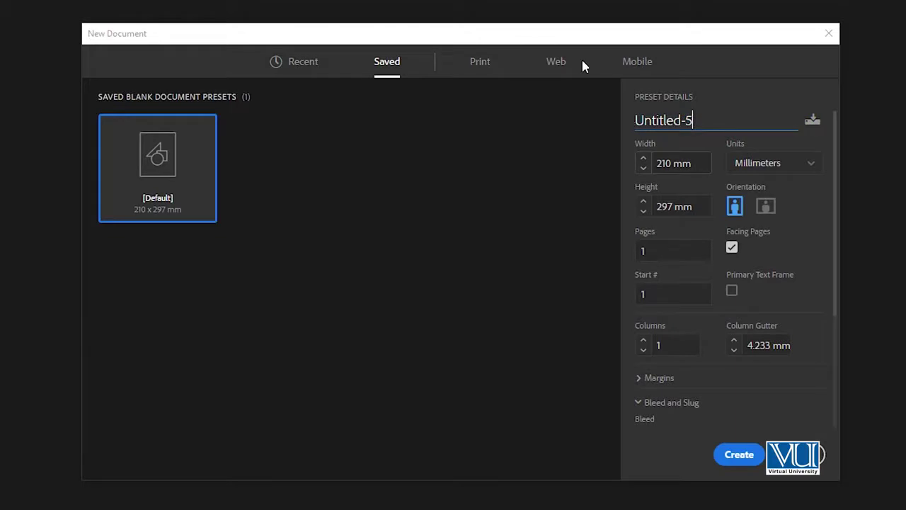
drag(587, 34, 585, 24)
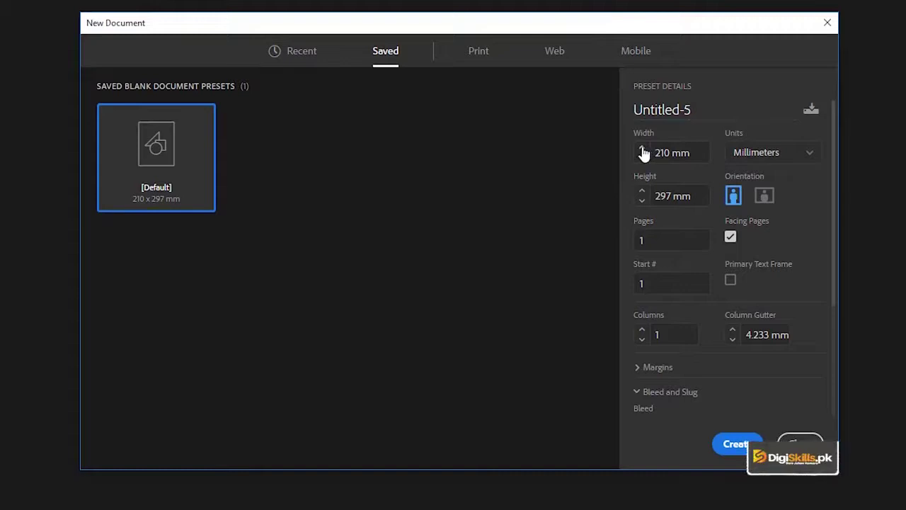
Set the measurement units of the saved default preset to Inches
click(642, 150)
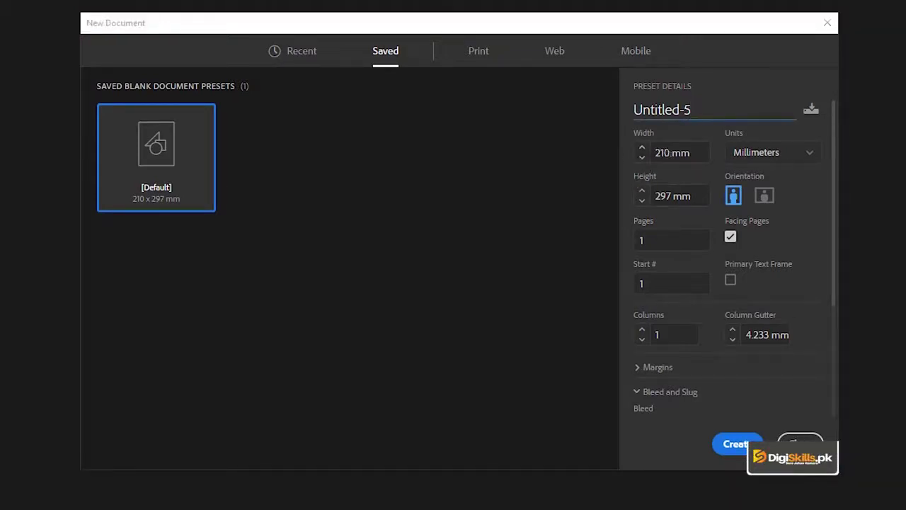
click(808, 156)
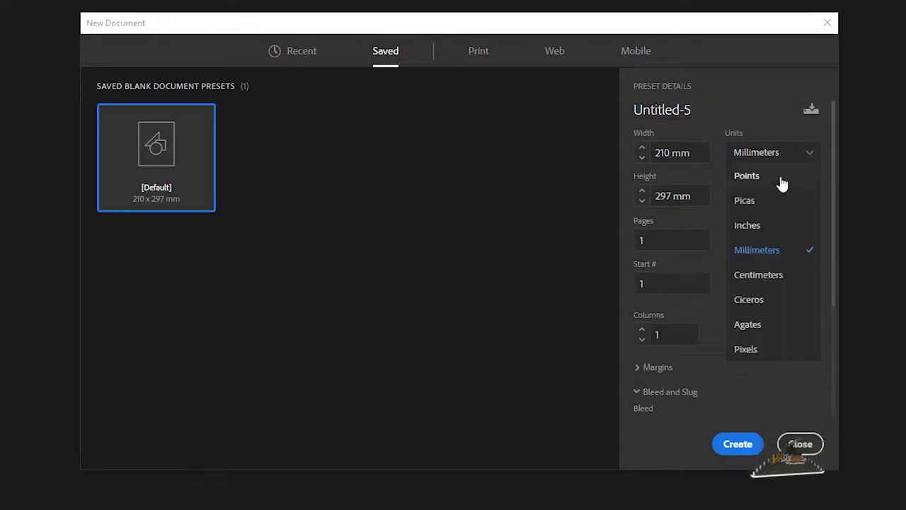
click(763, 227)
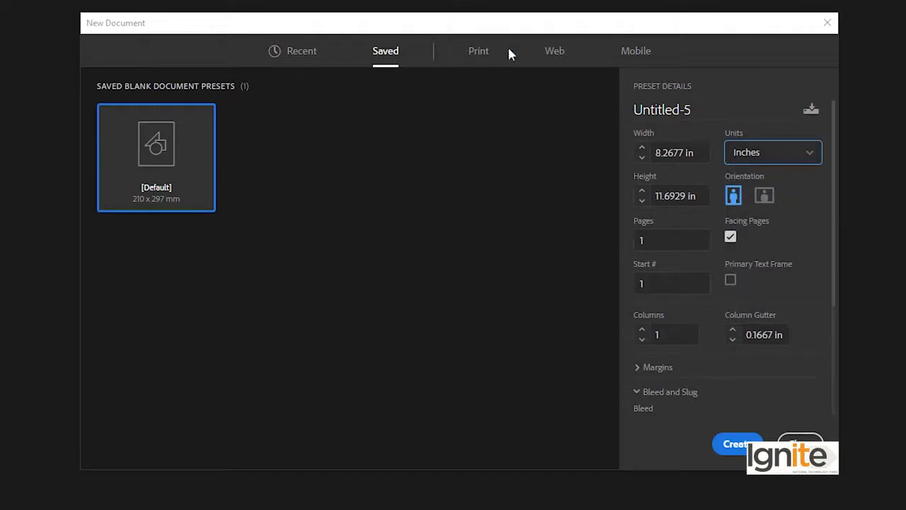
Choose the Letter print preset for the new document and set its units to Inches
click(481, 53)
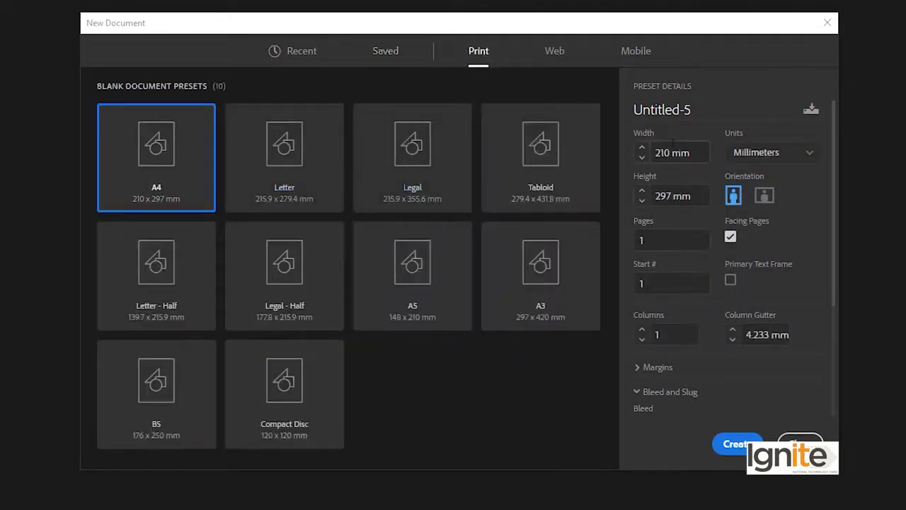
click(306, 148)
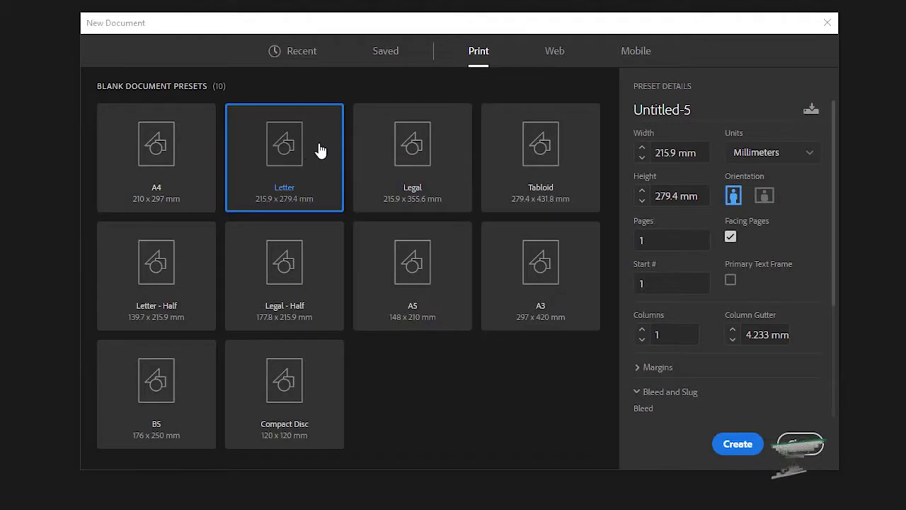
click(769, 152)
click(772, 226)
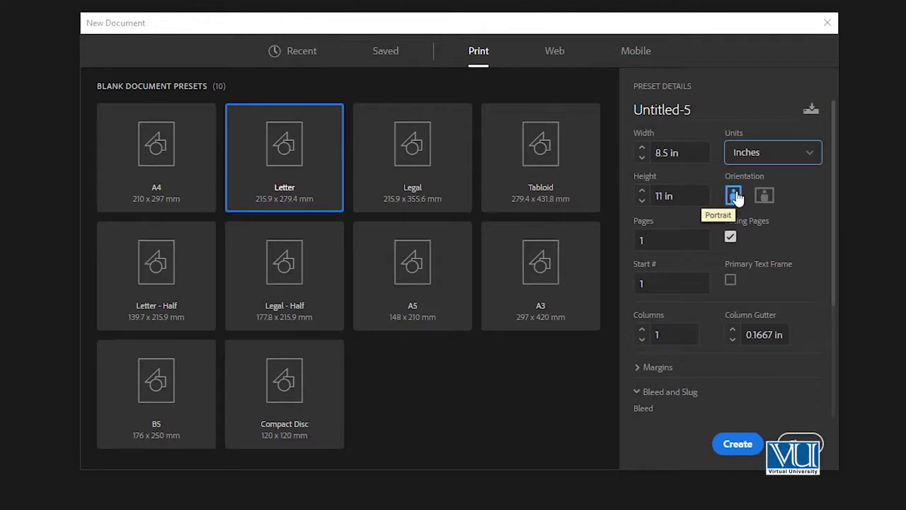
Set the new document to portrait orientation and 6 pages with Facing Pages enabled
click(765, 198)
click(735, 198)
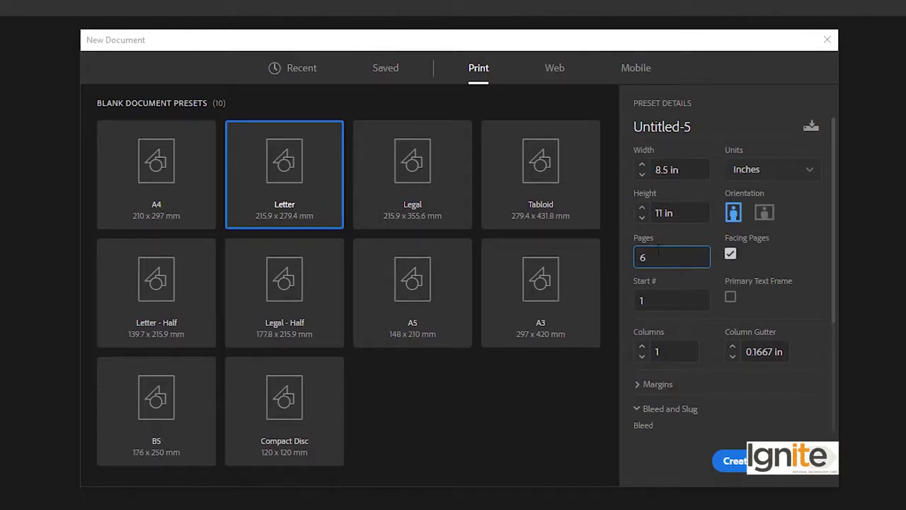
click(730, 256)
click(729, 256)
click(730, 255)
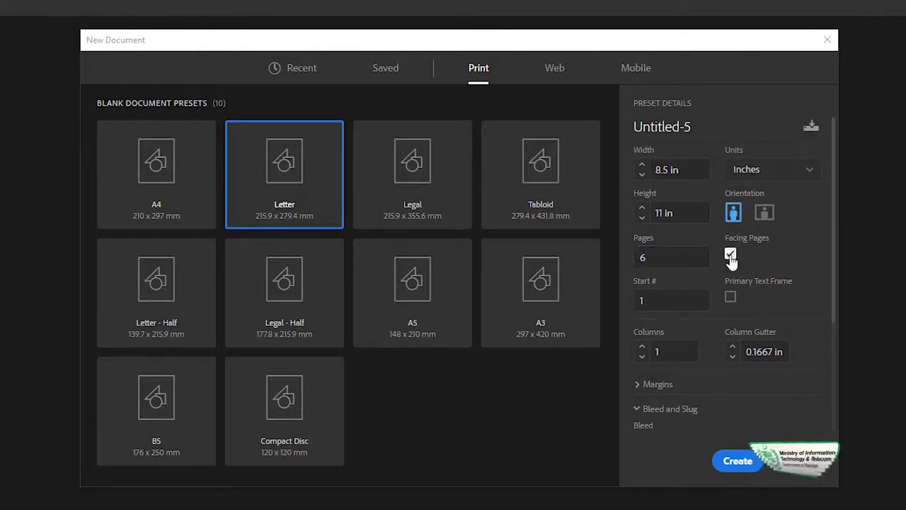
click(729, 253)
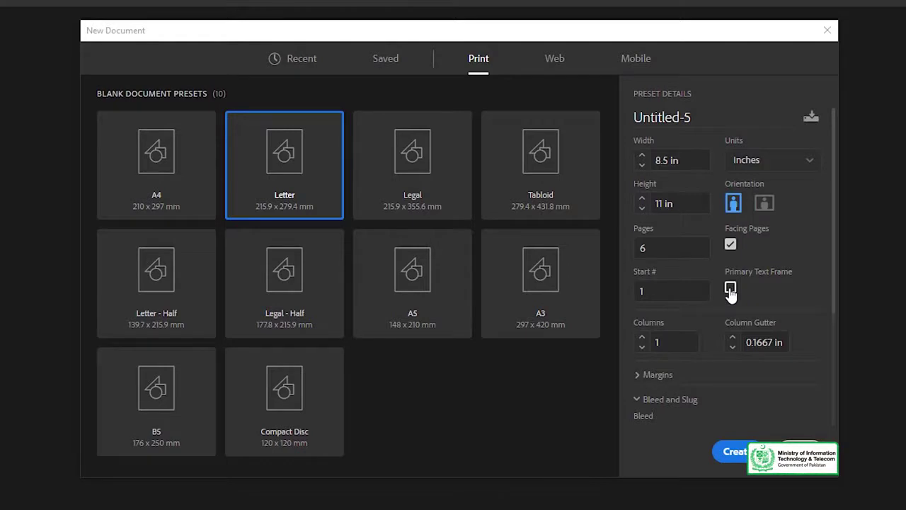
Set the page layout to 2 columns with a 0.25 in column gutter
scroll(718, 302, down, 4)
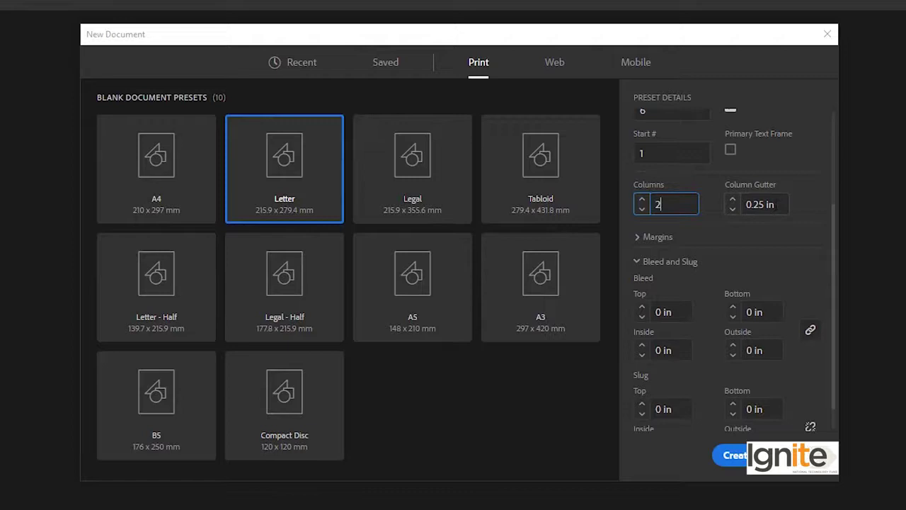
scroll(704, 242, down, 1)
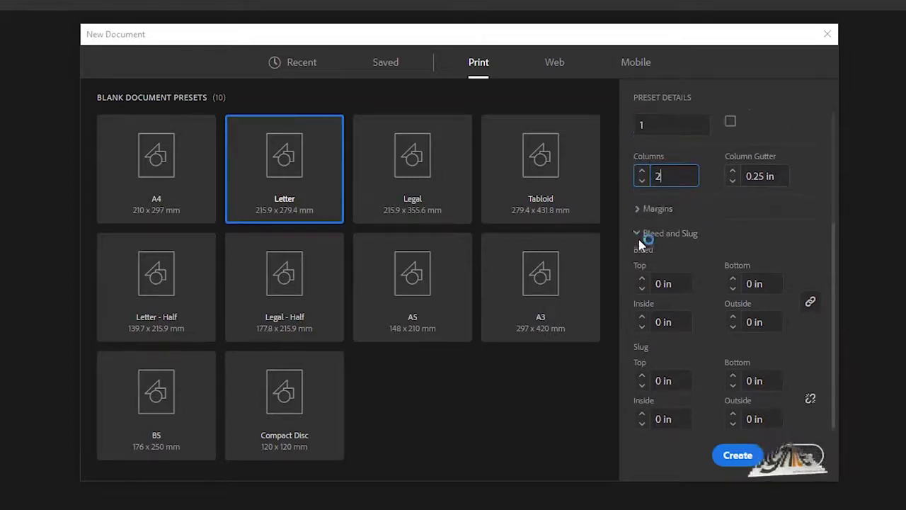
Expand the margin settings, try unlinking the margins, and leave all four linked at 0.5 in
click(639, 209)
scroll(639, 212, down, 2)
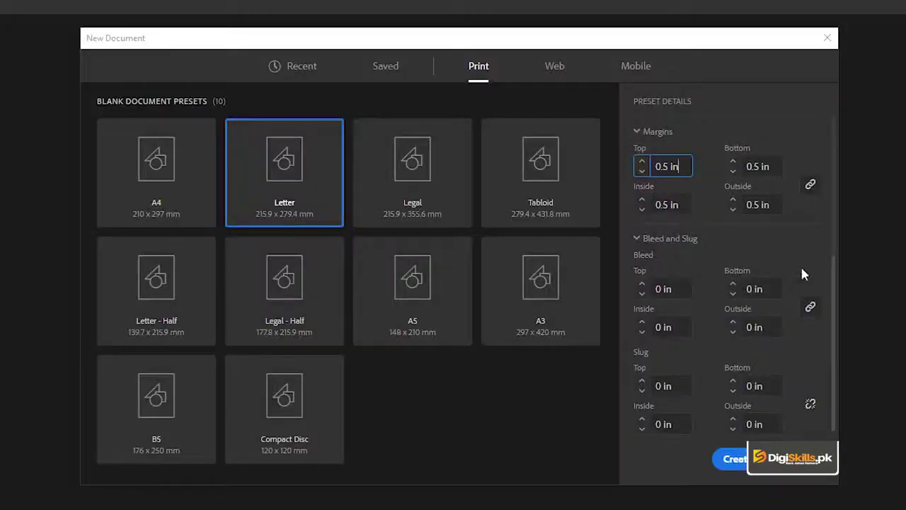
scroll(715, 283, down, 1)
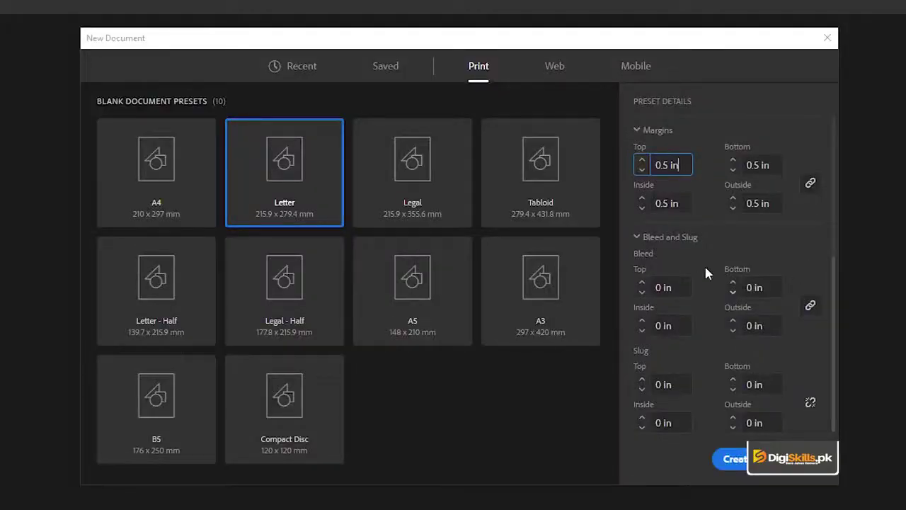
click(810, 183)
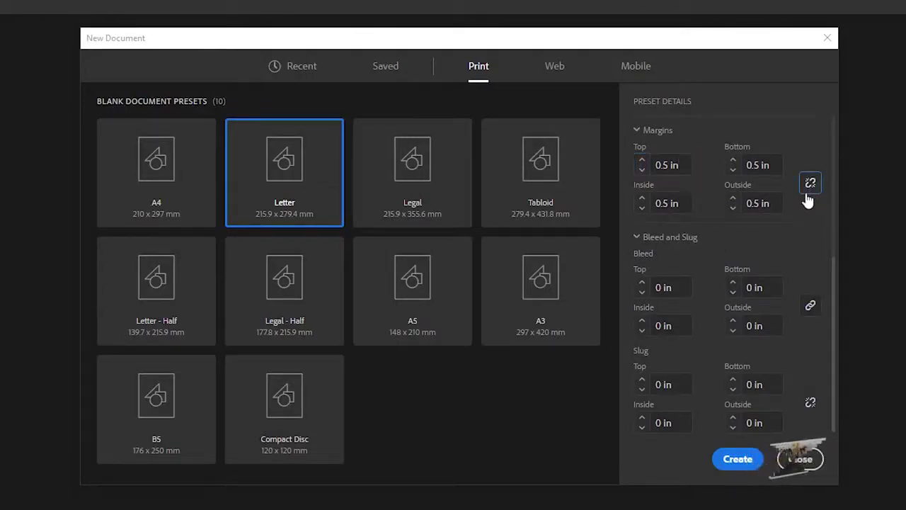
click(809, 184)
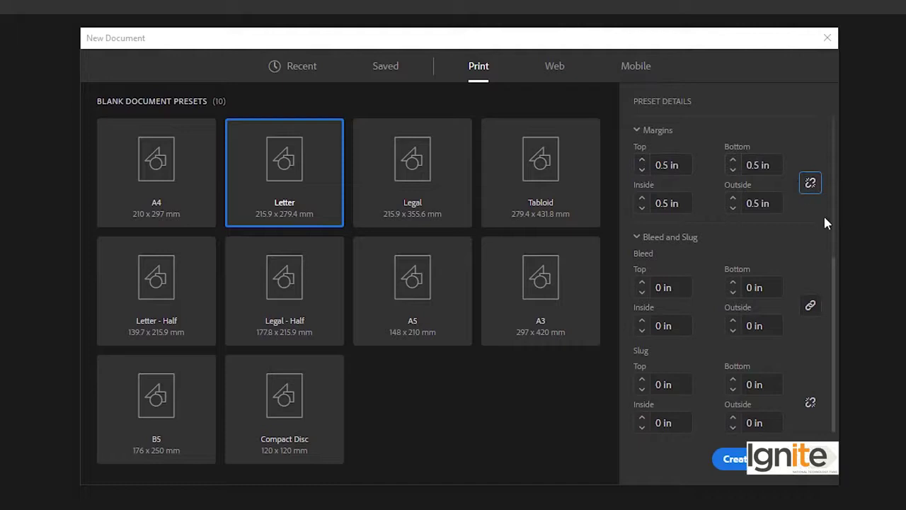
click(642, 170)
click(642, 170)
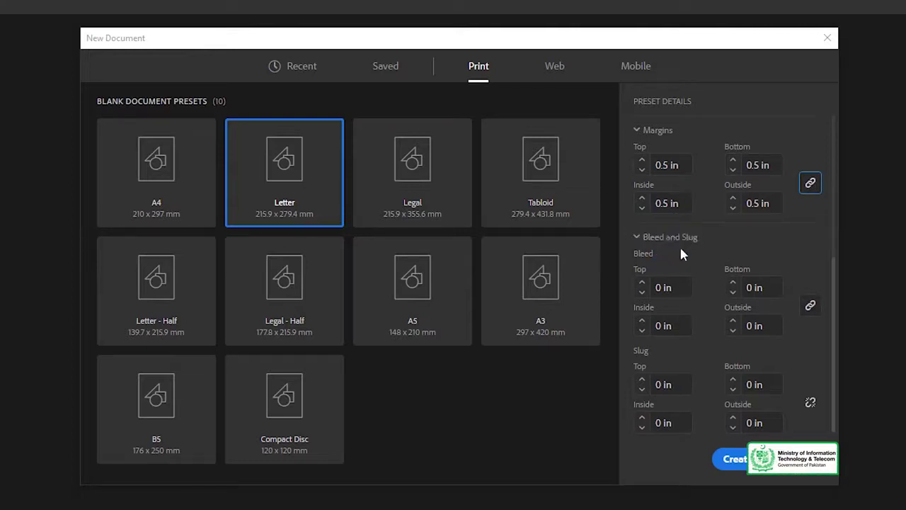
Set the bleed to 0.25 in on all four sides and create the document
key(Tab)
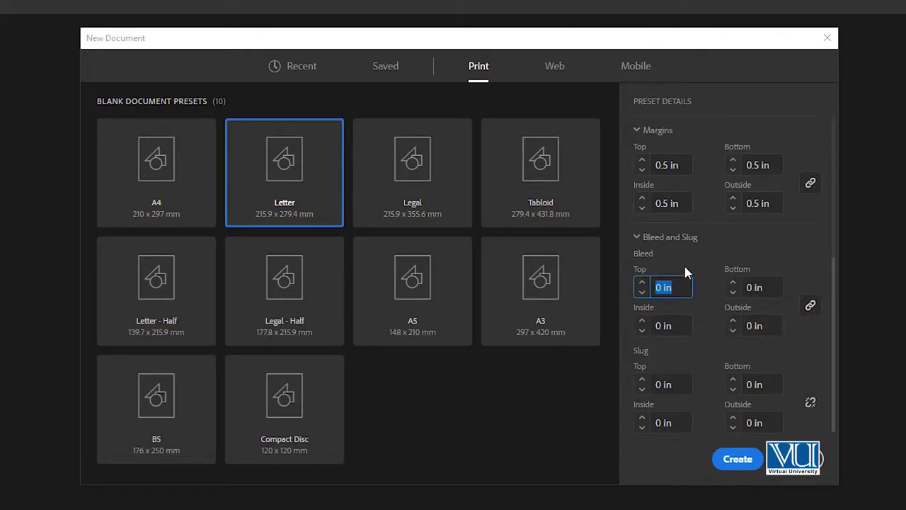
click(642, 283)
click(642, 283)
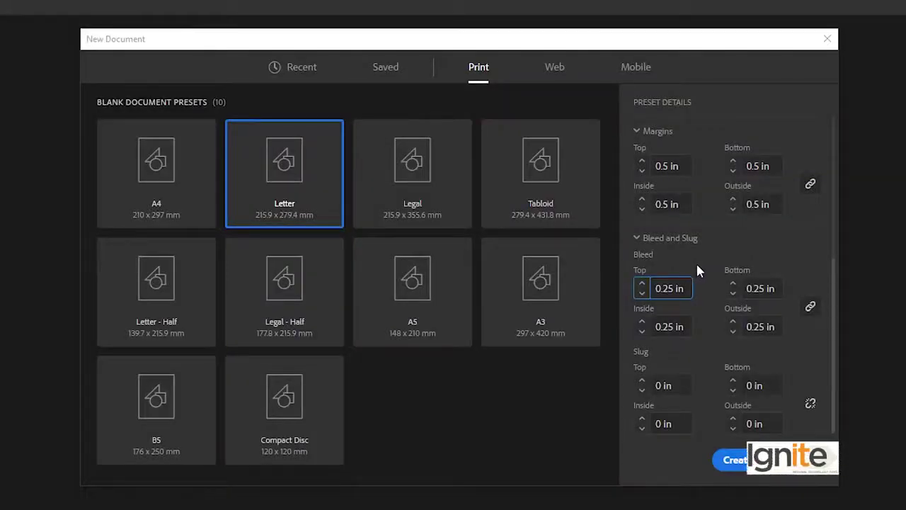
click(639, 239)
click(736, 461)
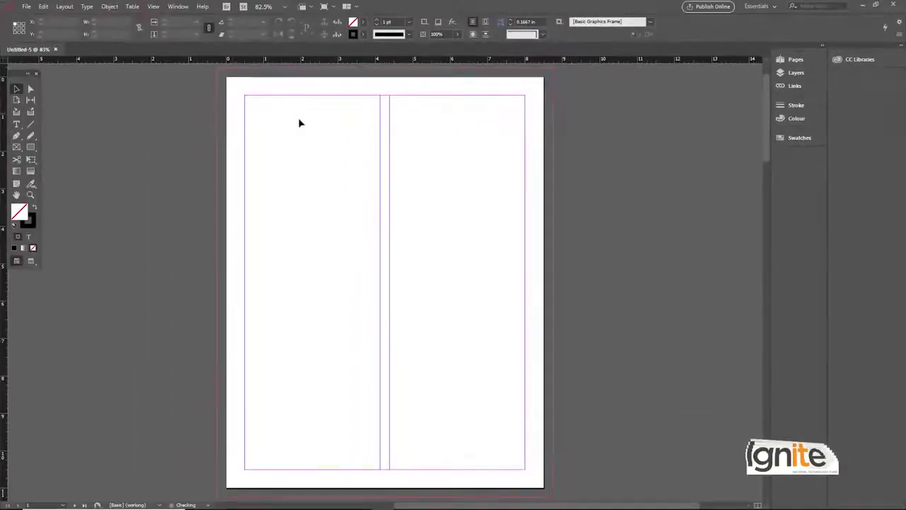